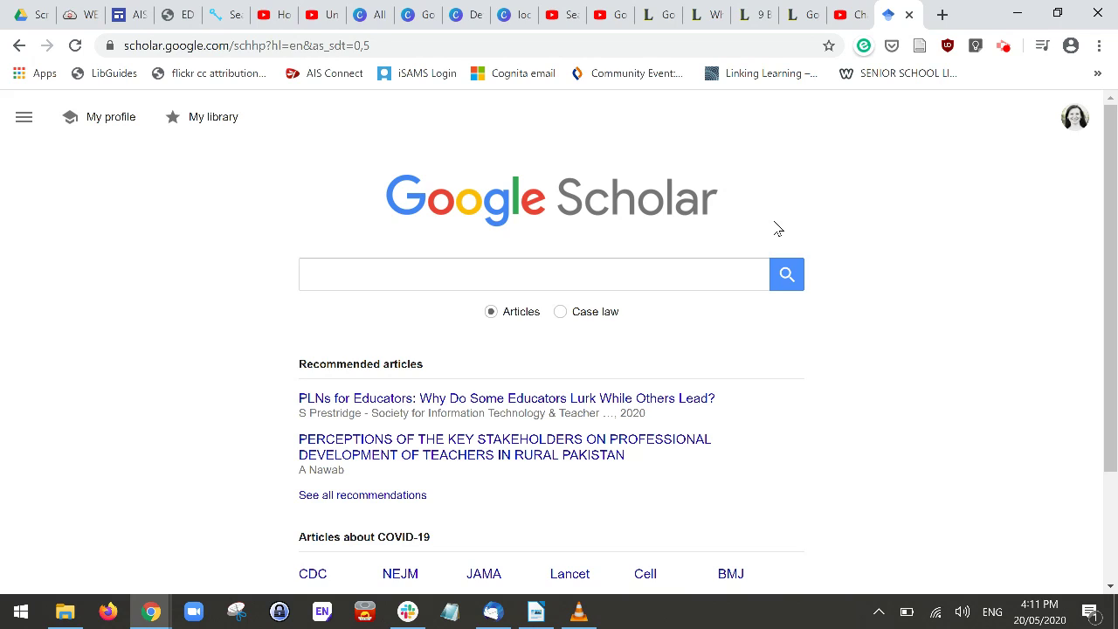
- Run a Scholar search for 'unemployment, australia, covid'
left_click(454, 273)
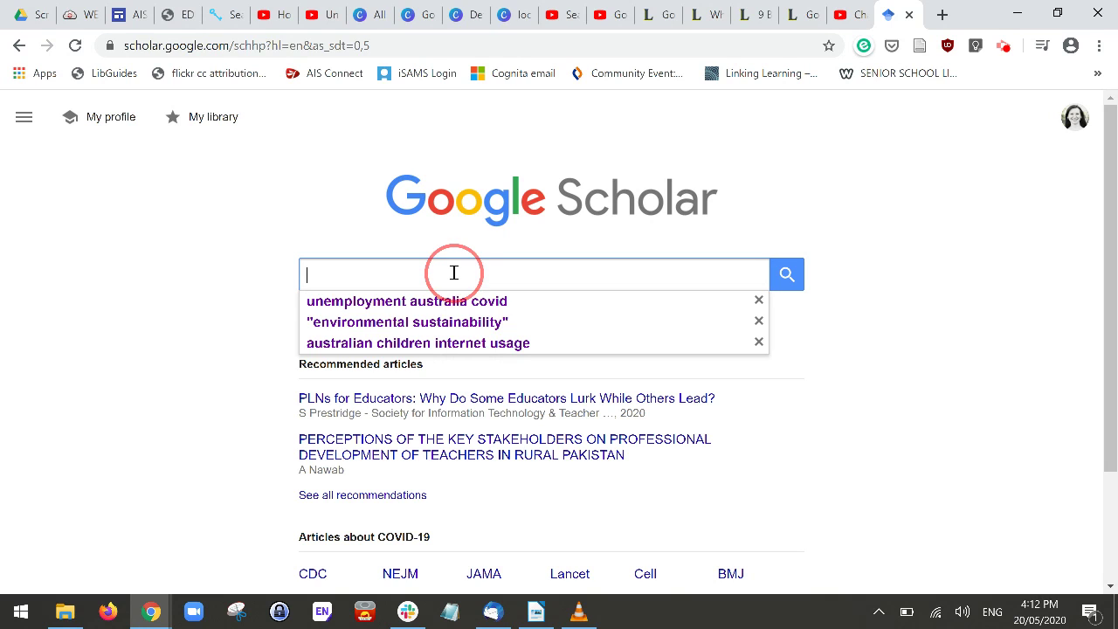
type("unempl")
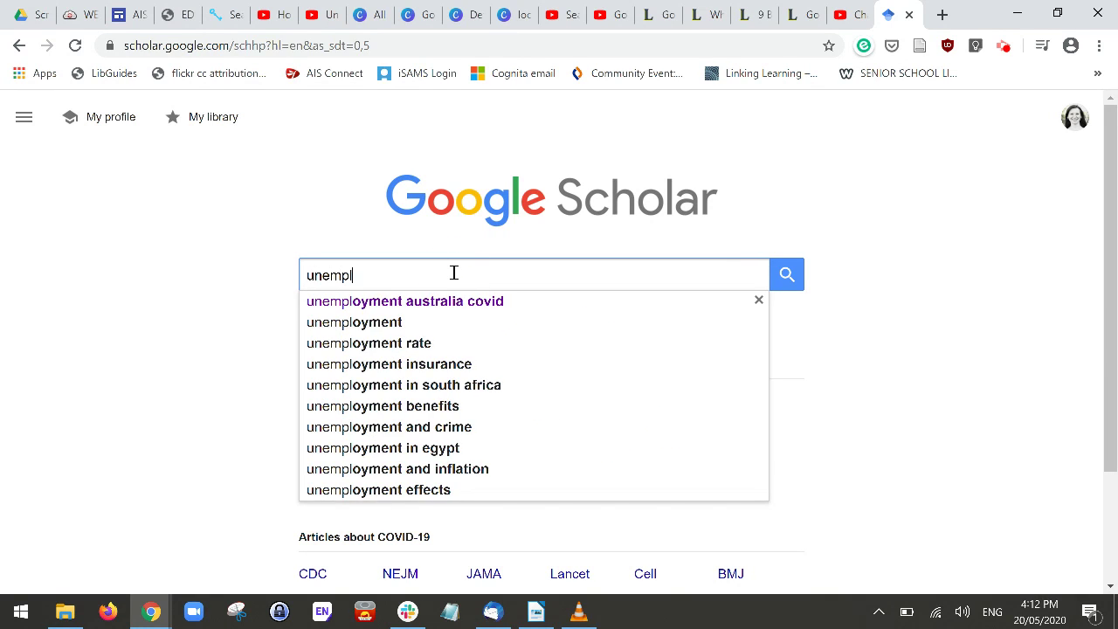
type("oyment, australia, co")
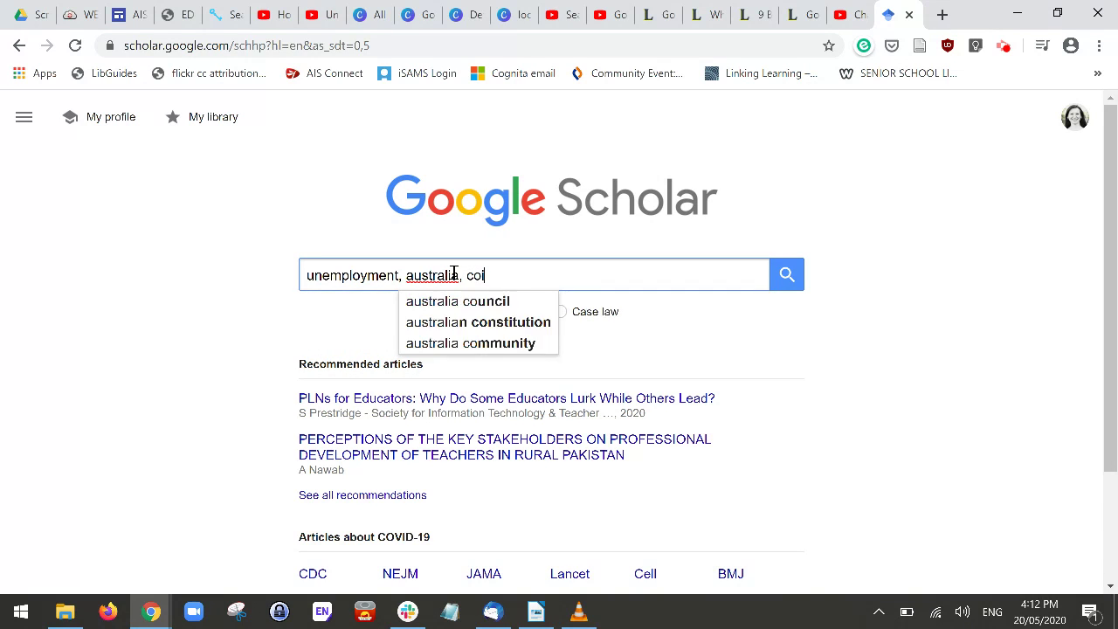
type("vid")
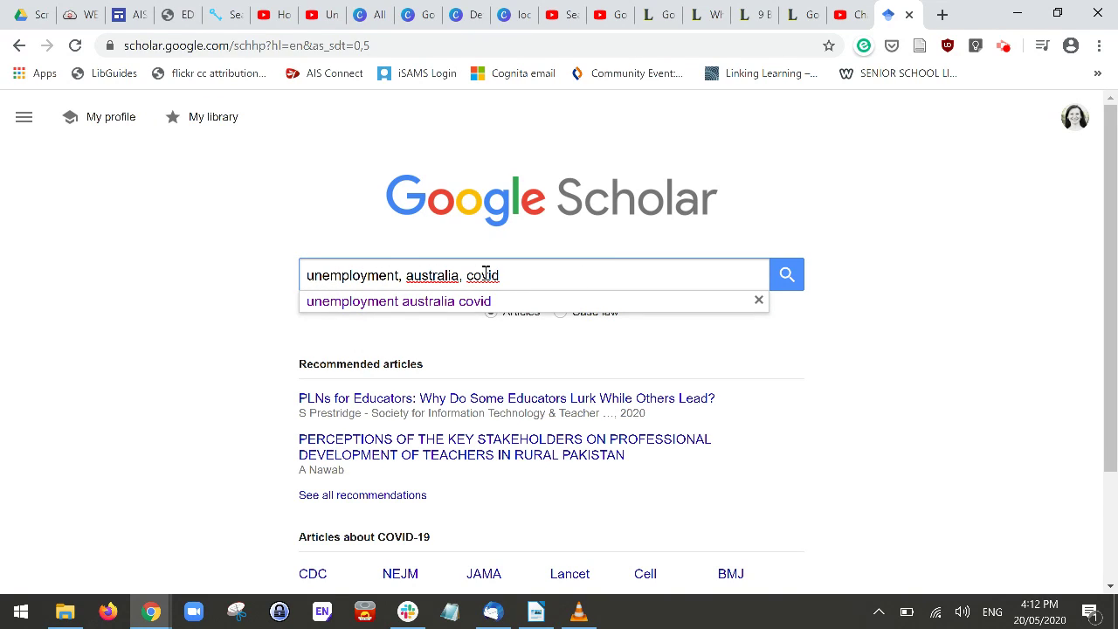
left_click(782, 285)
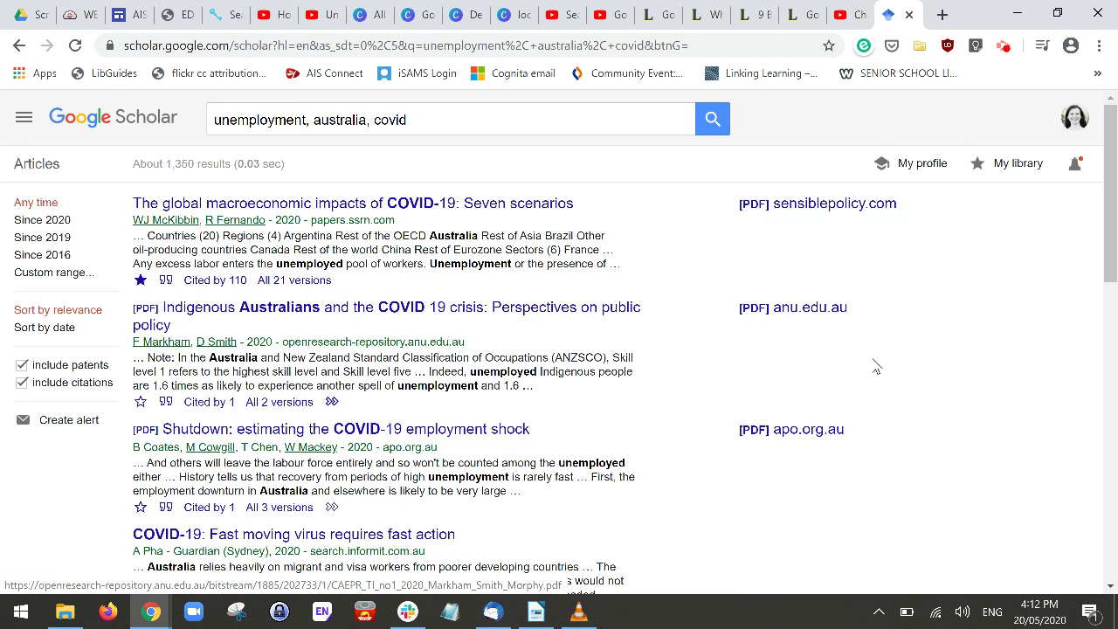
- Browse the results, then open the anu.edu.au PDF of 'Indigenous Australians and the COVID 19 crisis'
scroll(872, 384, "down", 1)
scroll(872, 384, "down", 2)
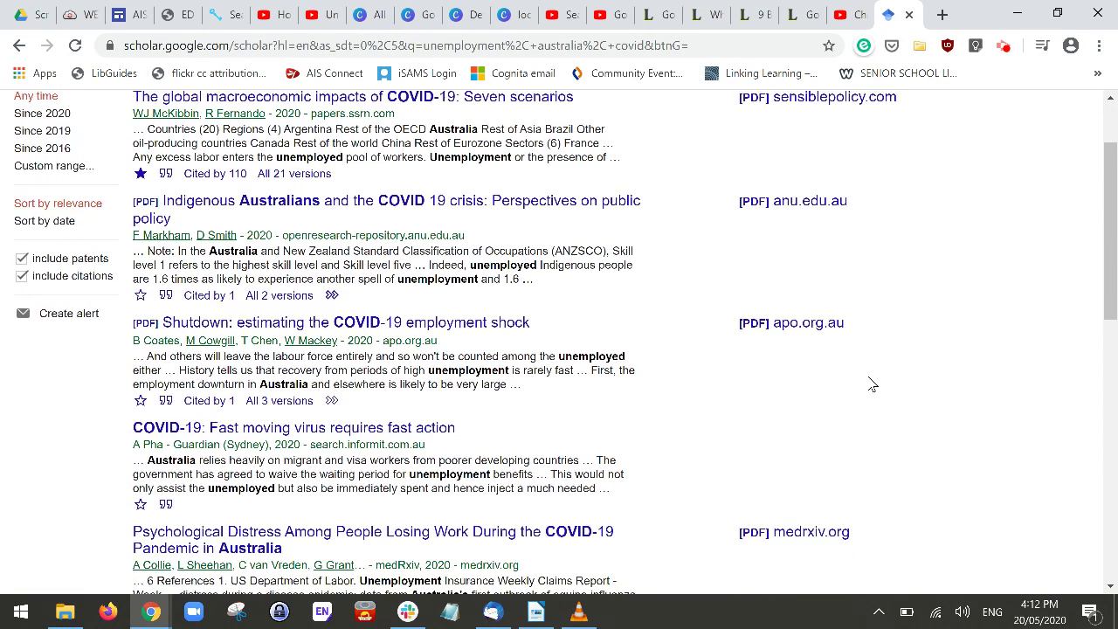
scroll(871, 384, "down", 1)
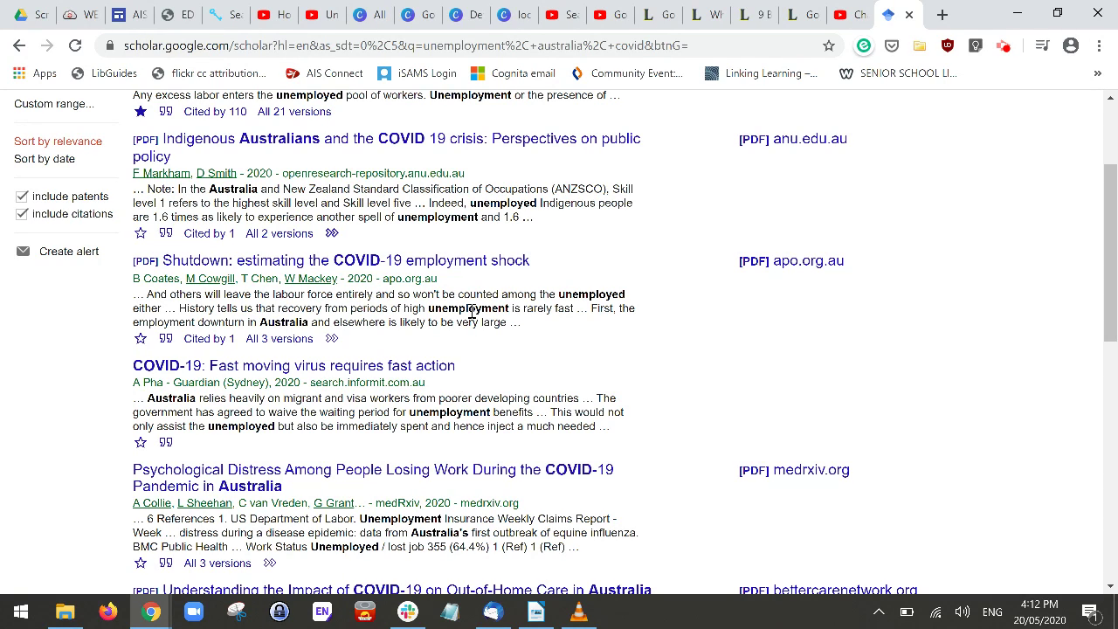
scroll(472, 312, "up", 2)
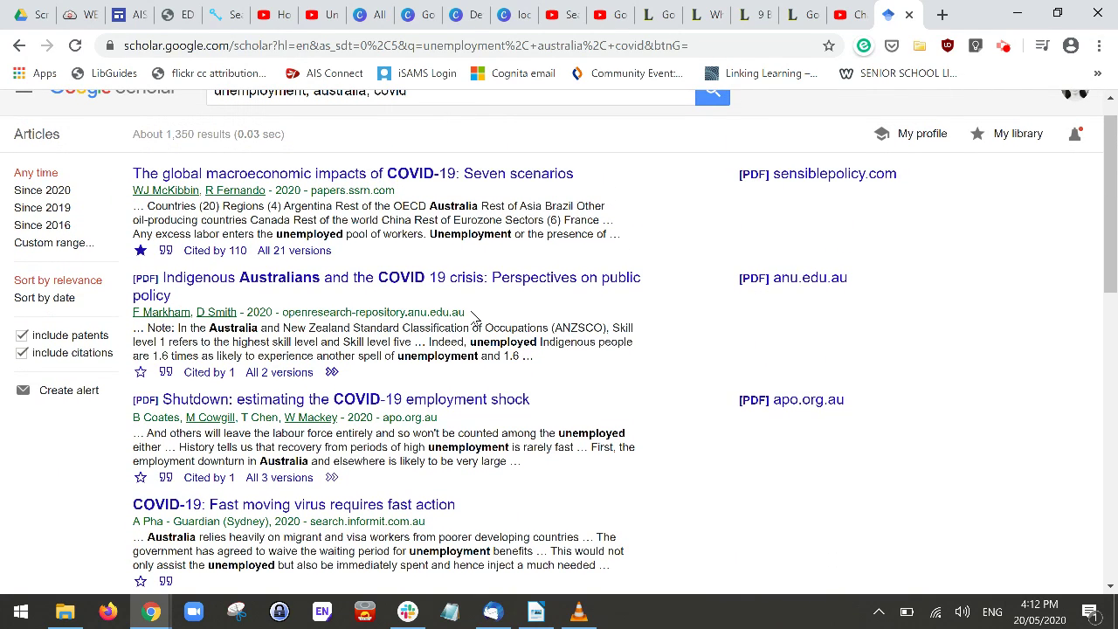
scroll(471, 315, "up", 1)
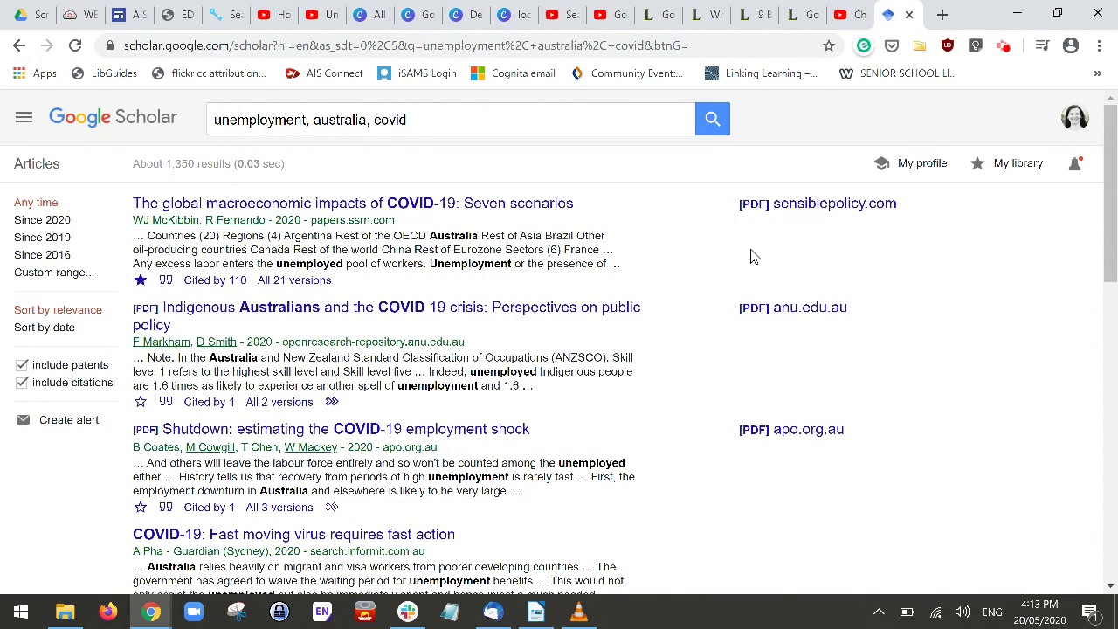
left_click(819, 311)
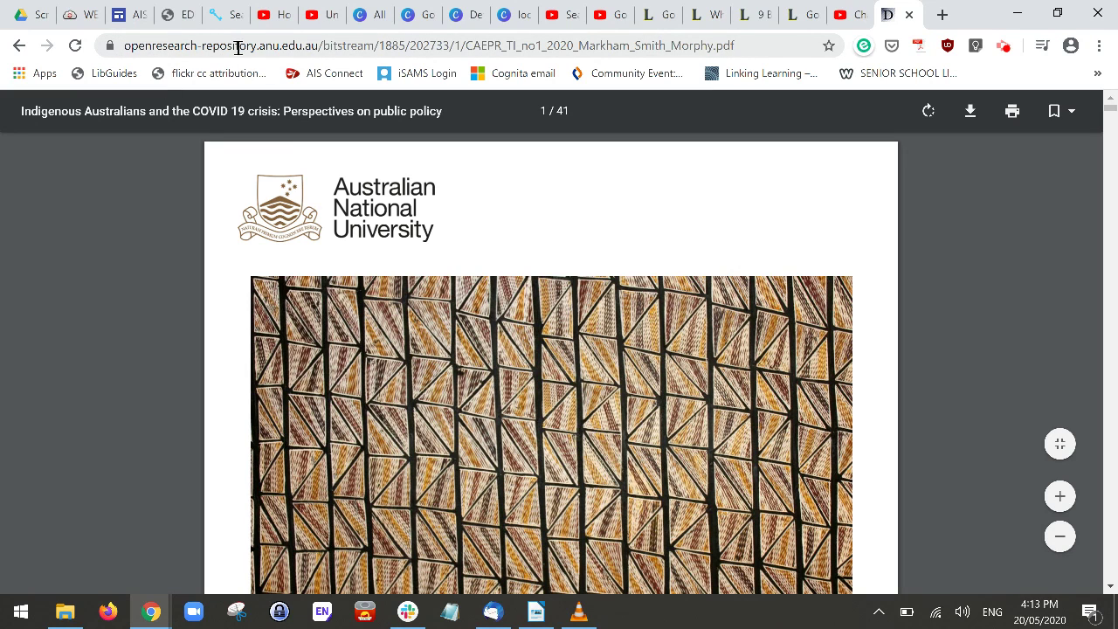
- Read through the PDF's CAEPR title page, then go back to the search results
scroll(444, 311, "down", 3)
scroll(443, 312, "down", 5)
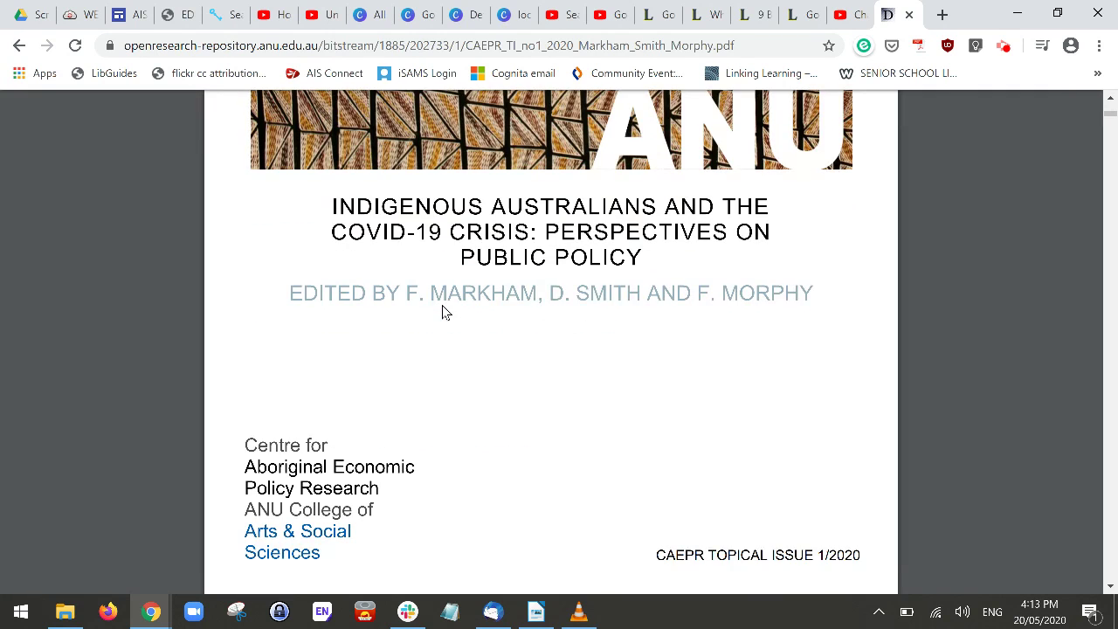
scroll(444, 312, "down", 1)
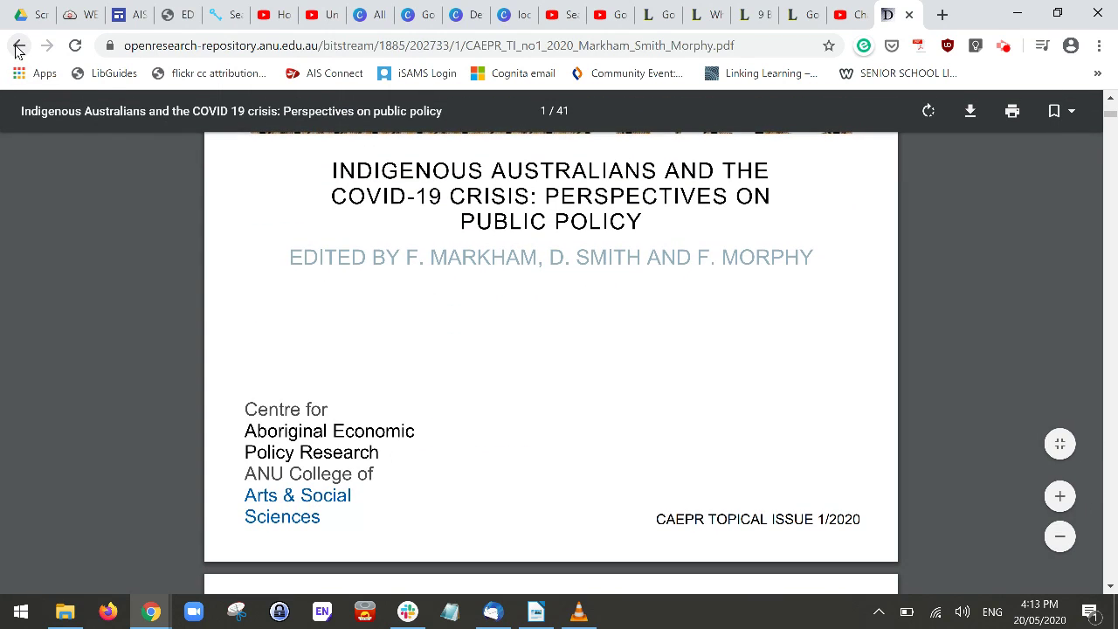
left_click(19, 46)
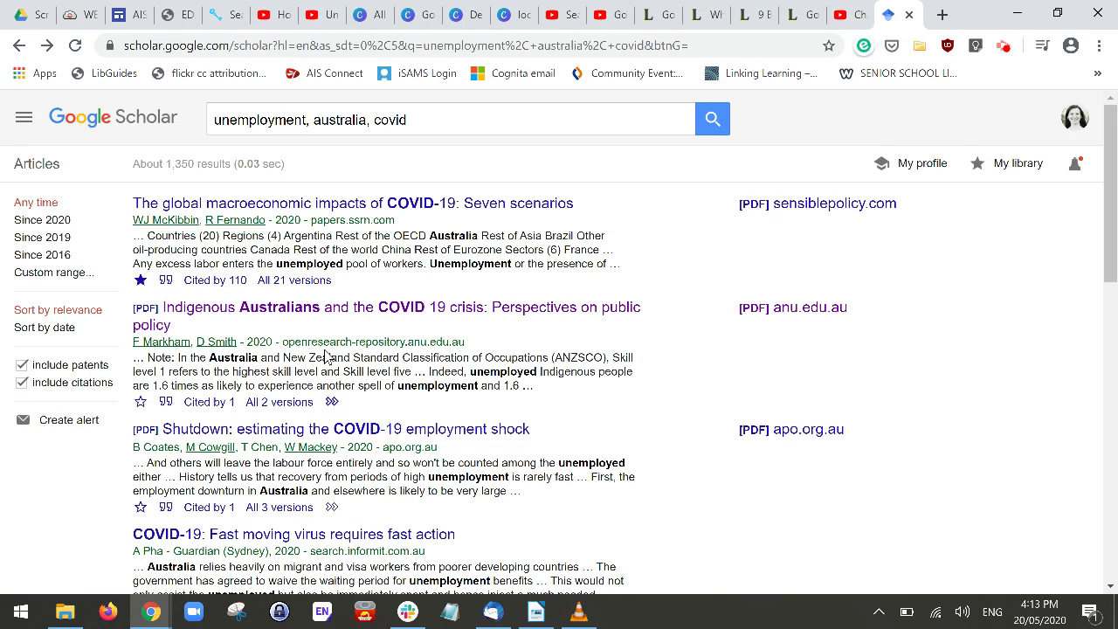
- View the one article citing the Indigenous Australians paper, then get the macroeconomic paper's citations
left_click(210, 404)
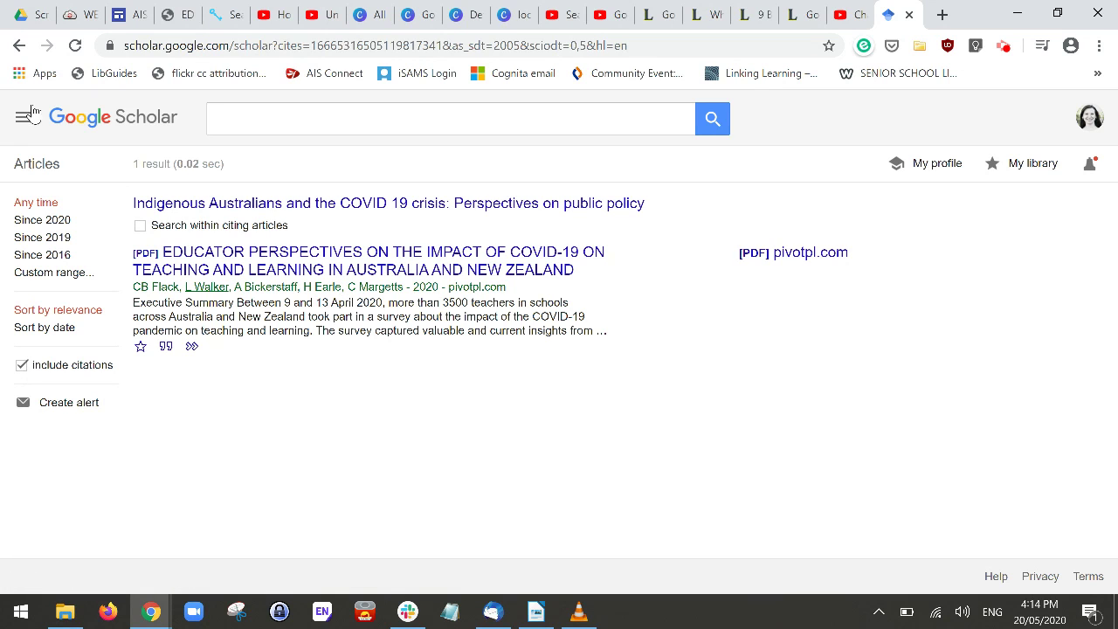
left_click(21, 46)
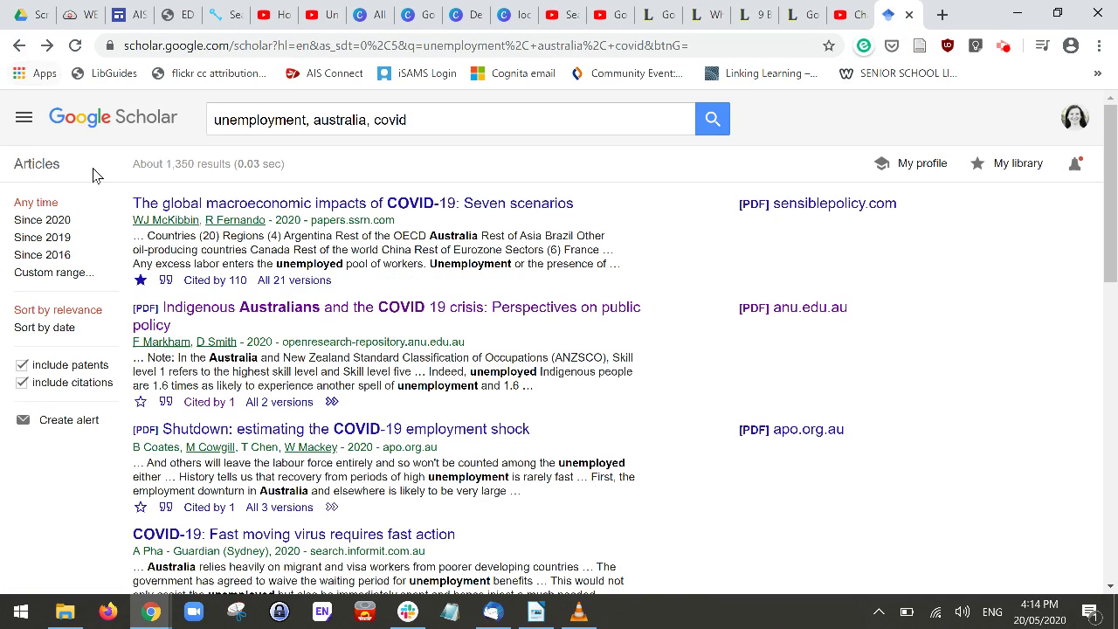
left_click(166, 281)
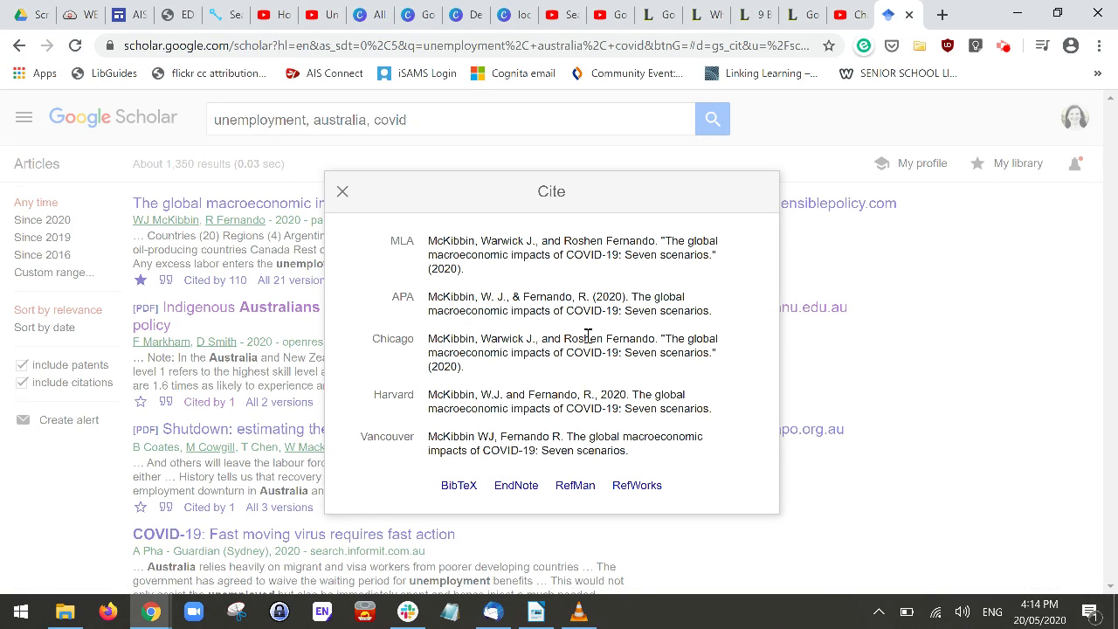
- Close the MLA, APA, Chicago, Harvard and Vancouver citation window
left_click(342, 192)
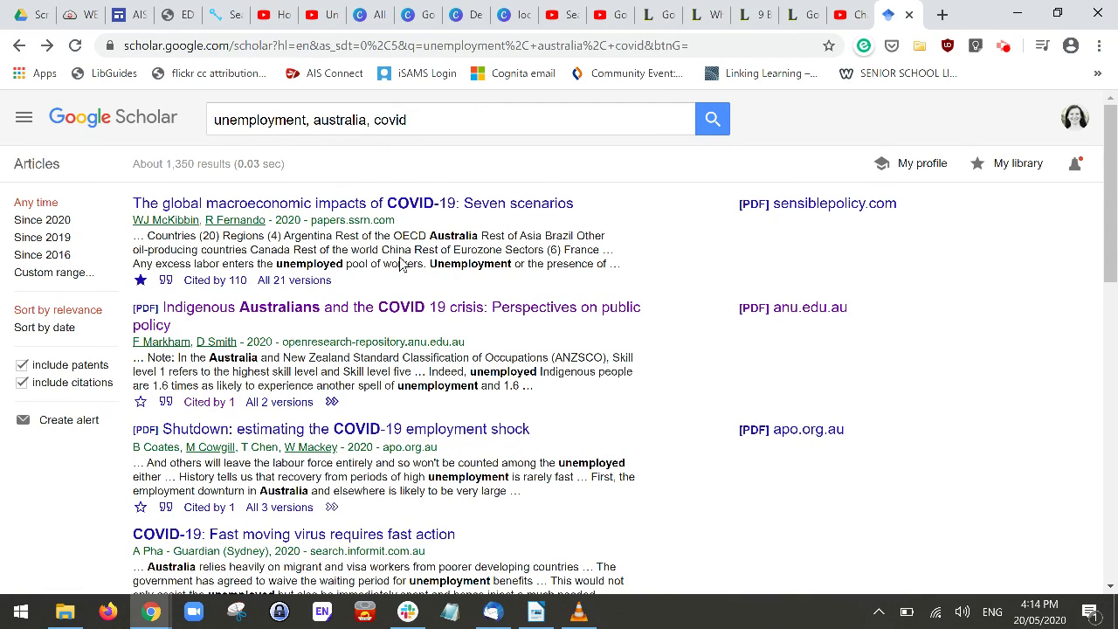
left_click(22, 119)
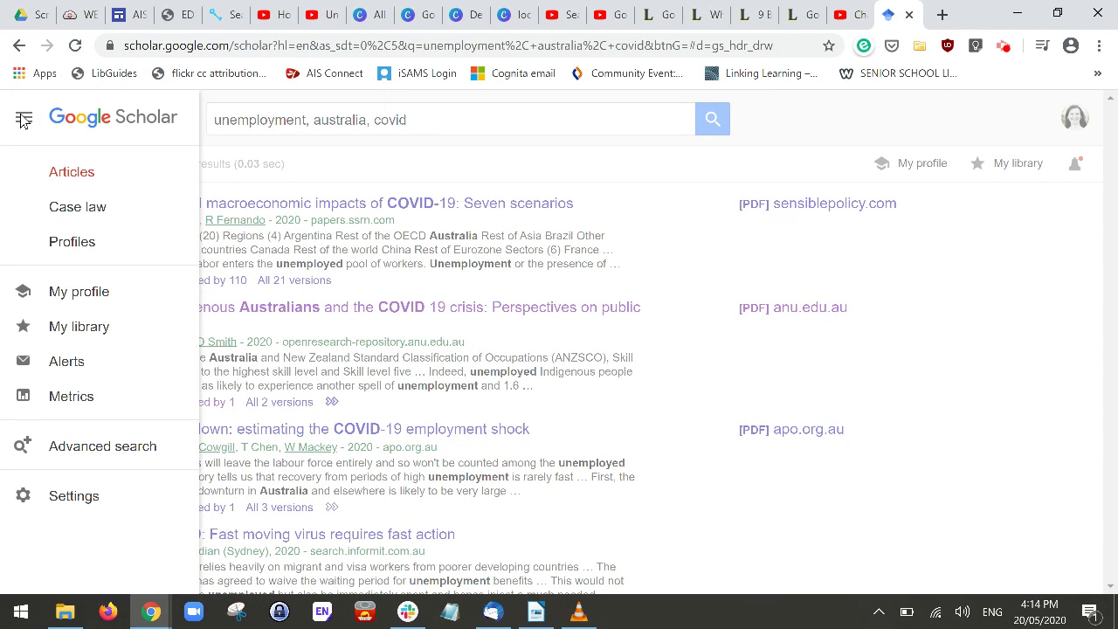
left_click(80, 329)
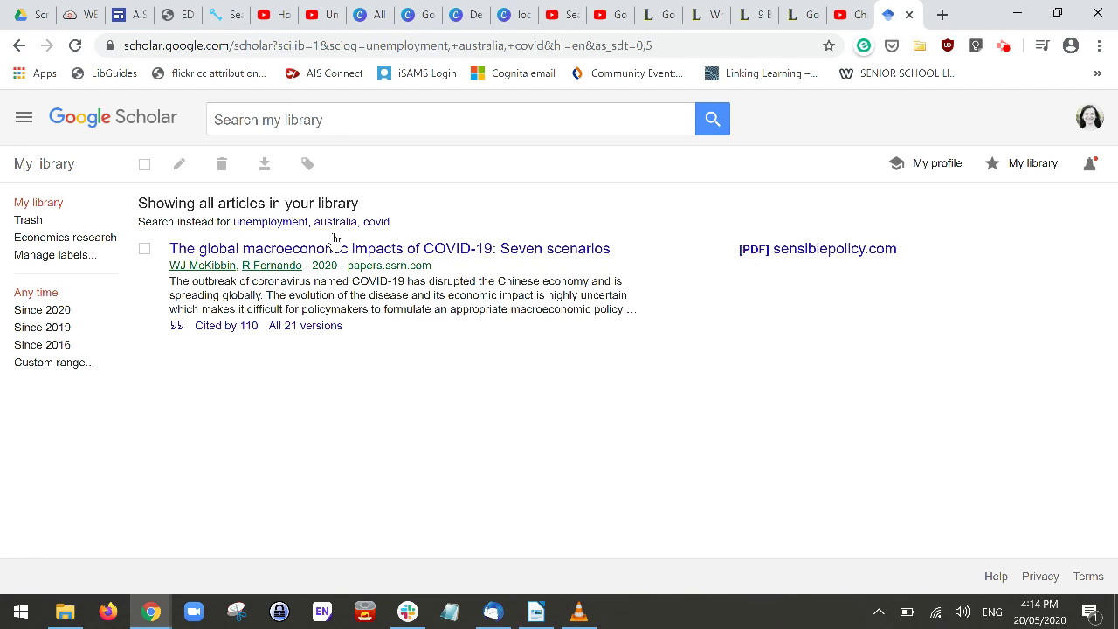
left_click(17, 45)
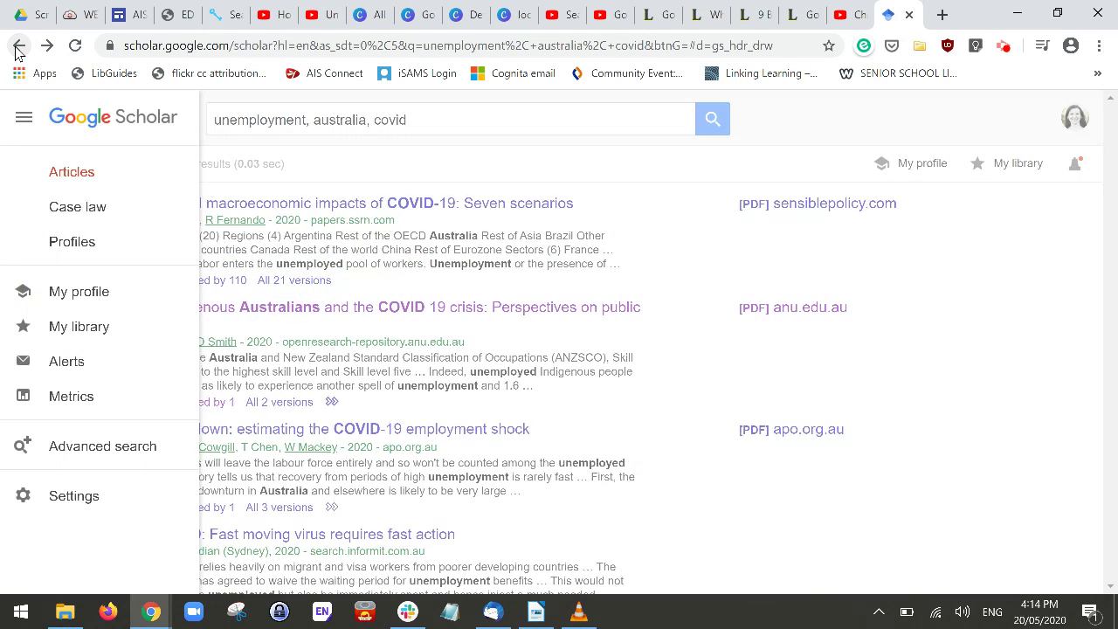
left_click(586, 282)
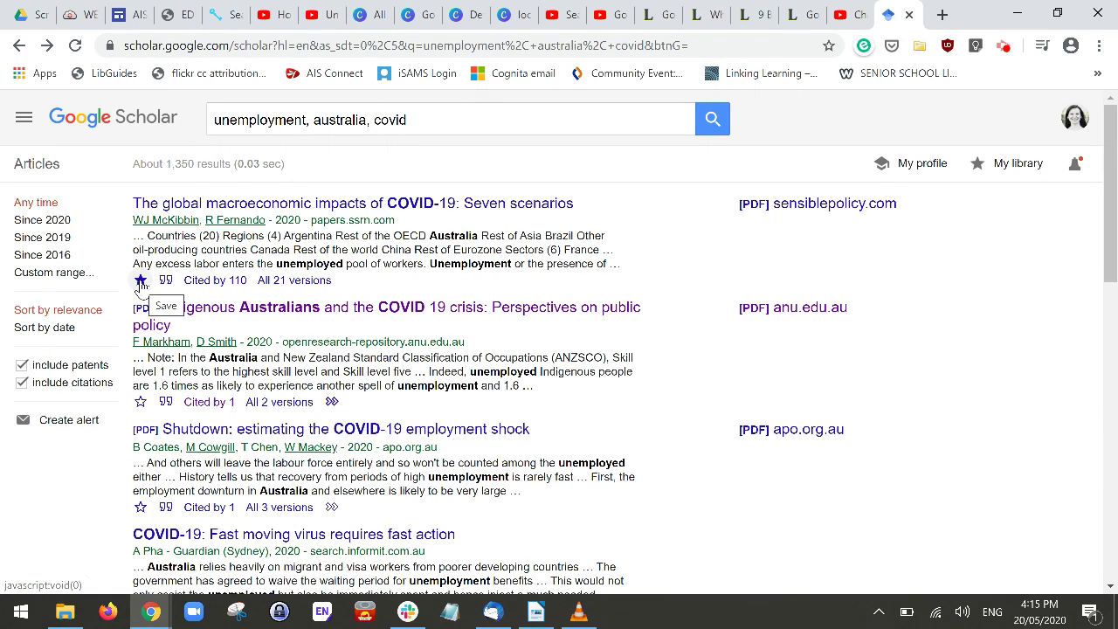
- Save the Indigenous Australians paper, open My library, and select the Seven scenarios article
left_click(141, 403)
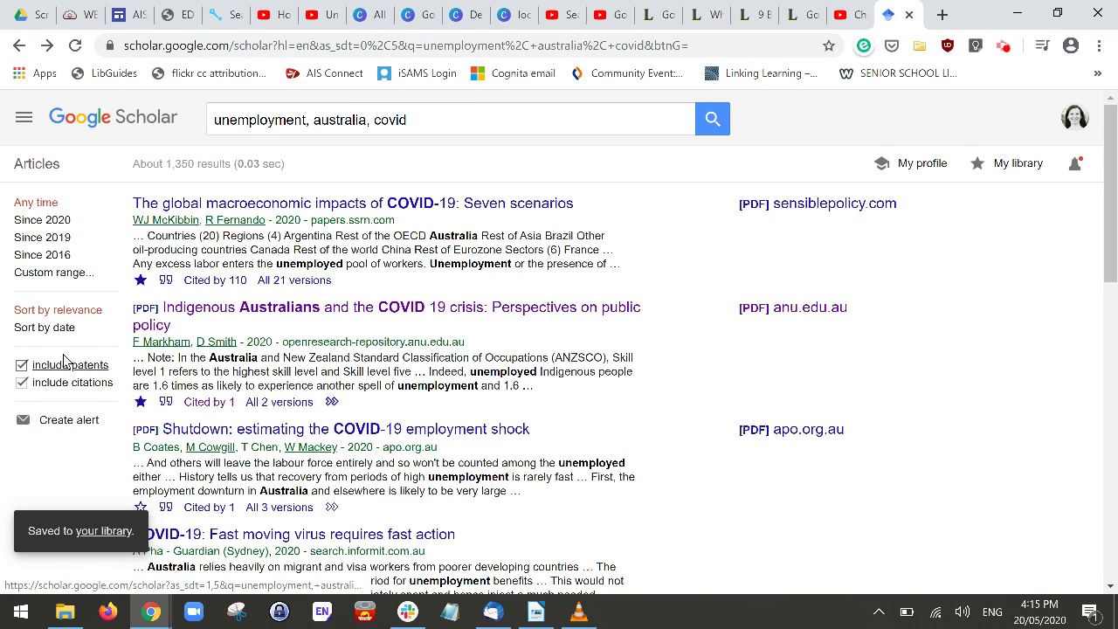
left_click(23, 120)
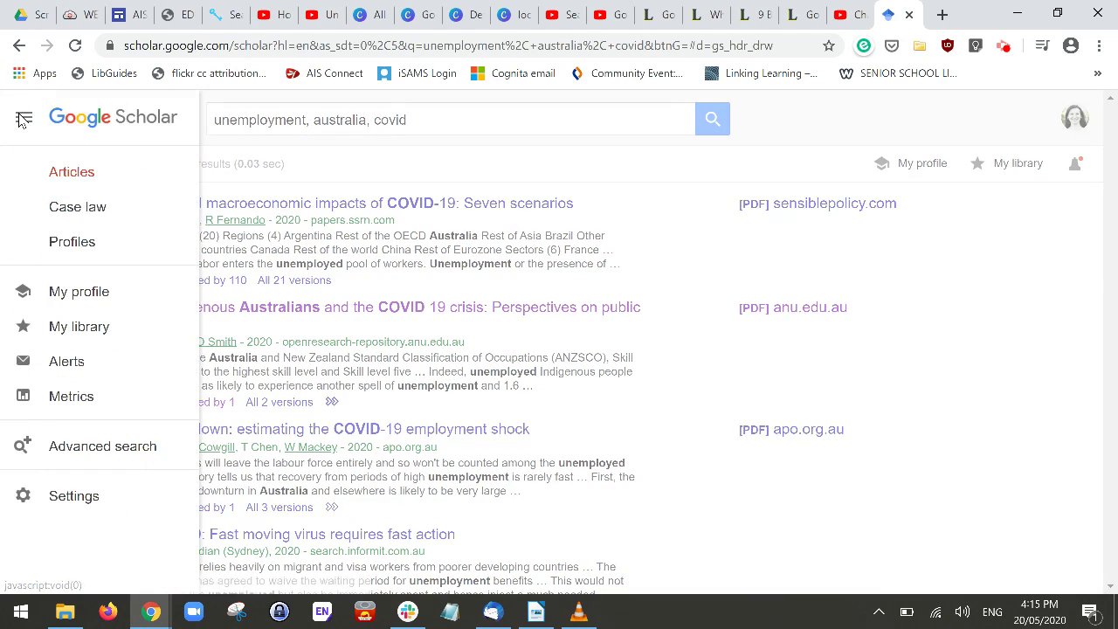
left_click(79, 328)
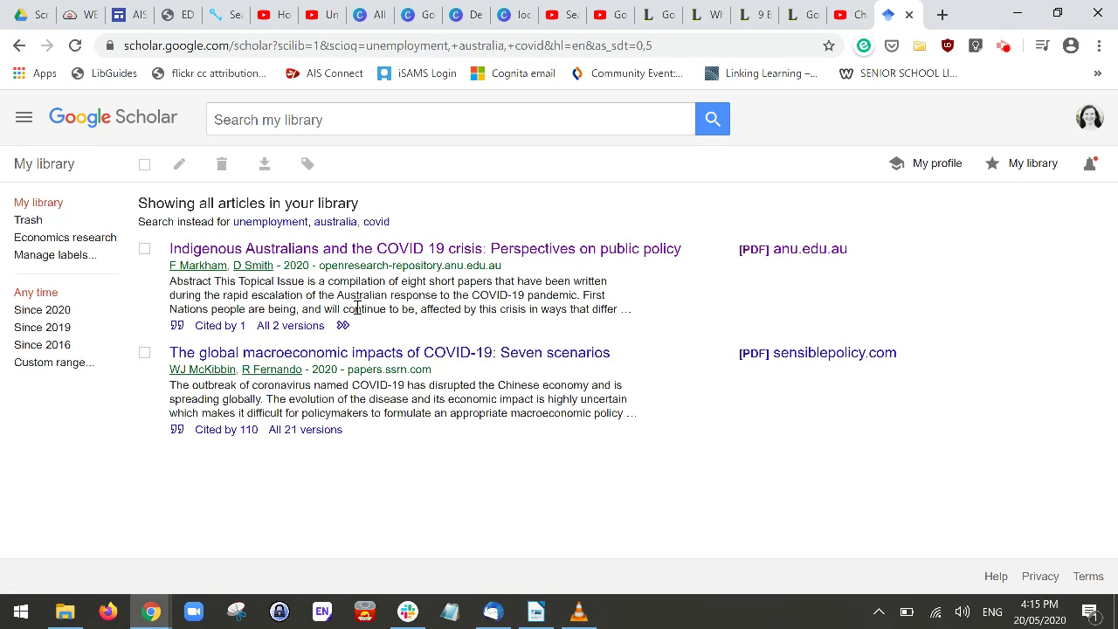
left_click(145, 355)
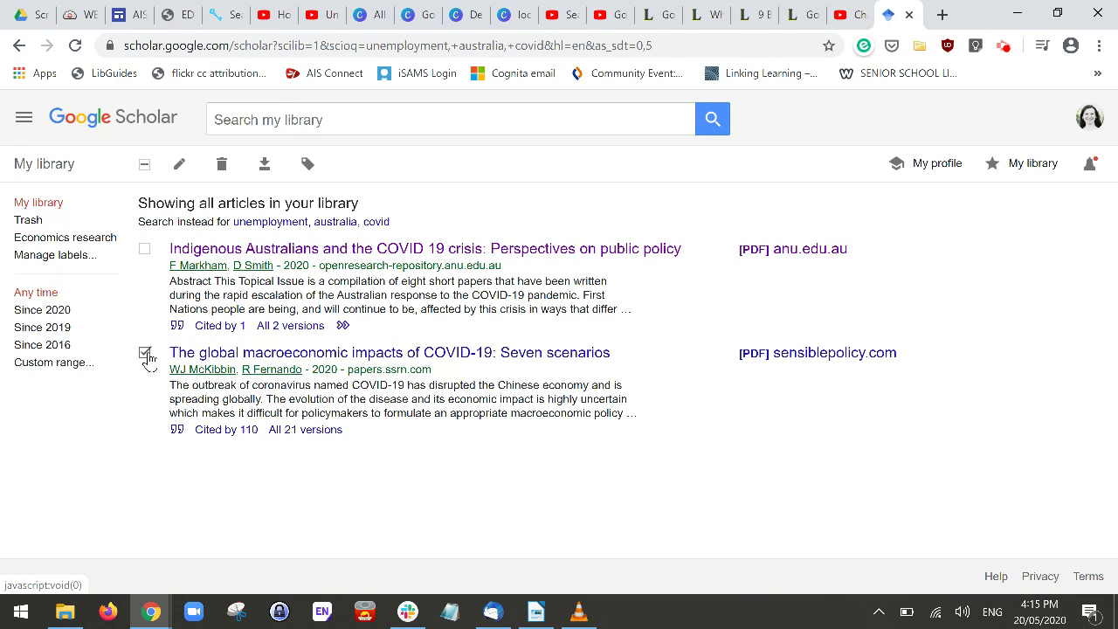
- Label the macroeconomic impacts paper 'Economics research' and list only that label's articles
left_click(308, 165)
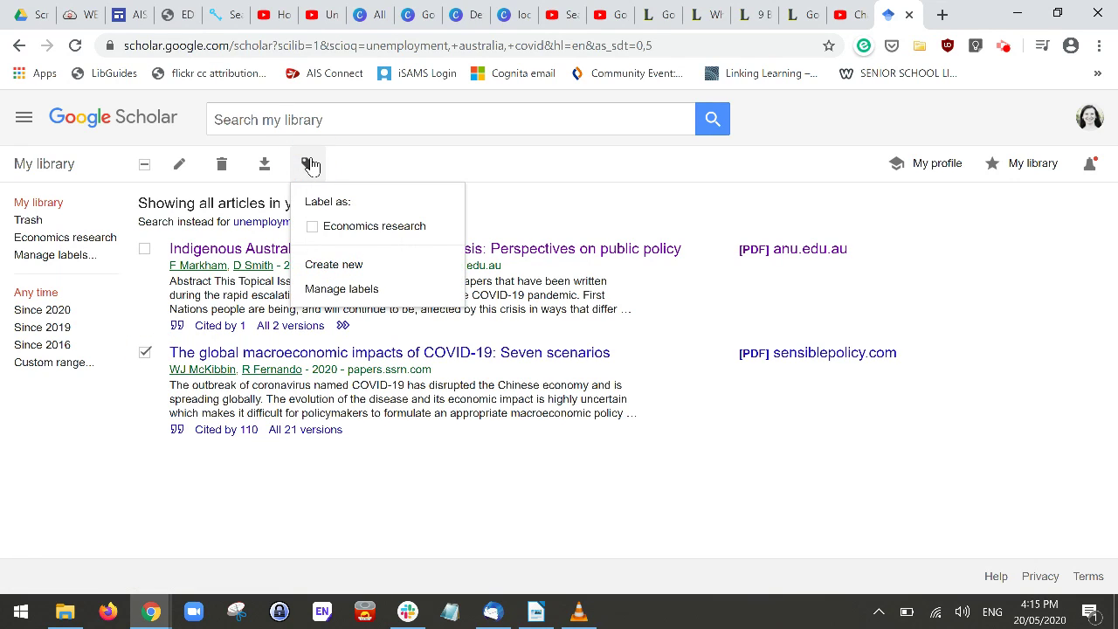
left_click(313, 229)
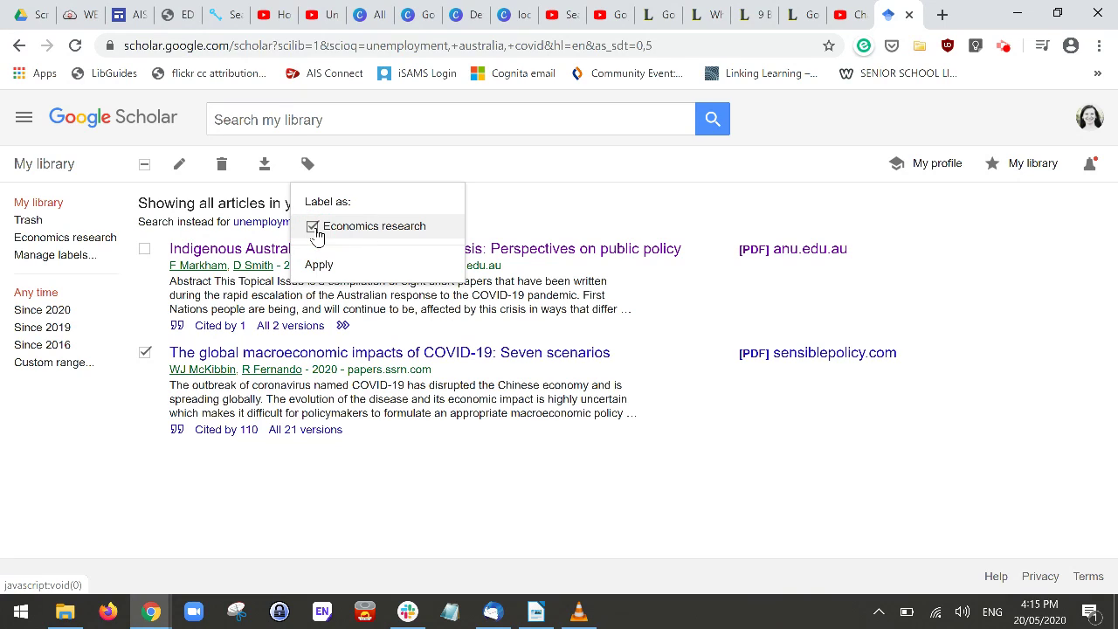
left_click(317, 265)
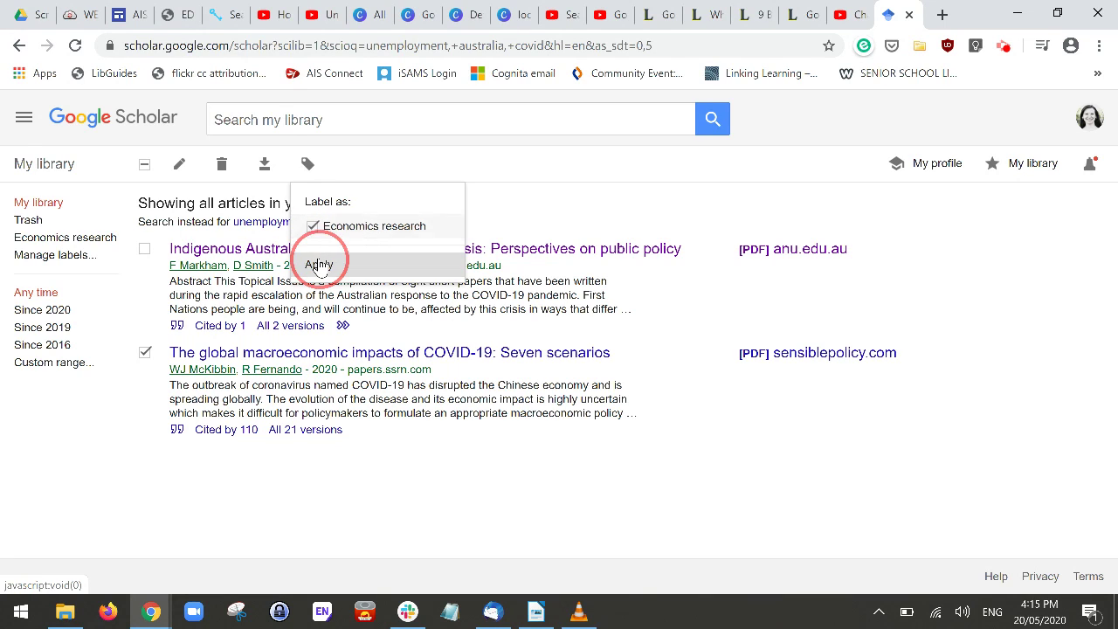
left_click(90, 246)
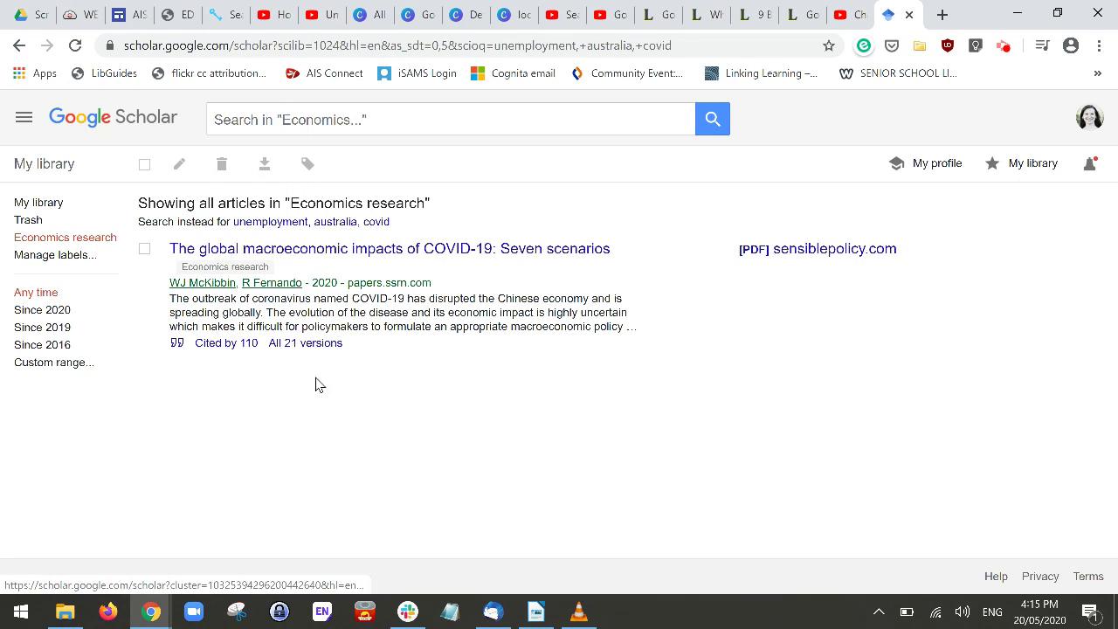
left_click(76, 45)
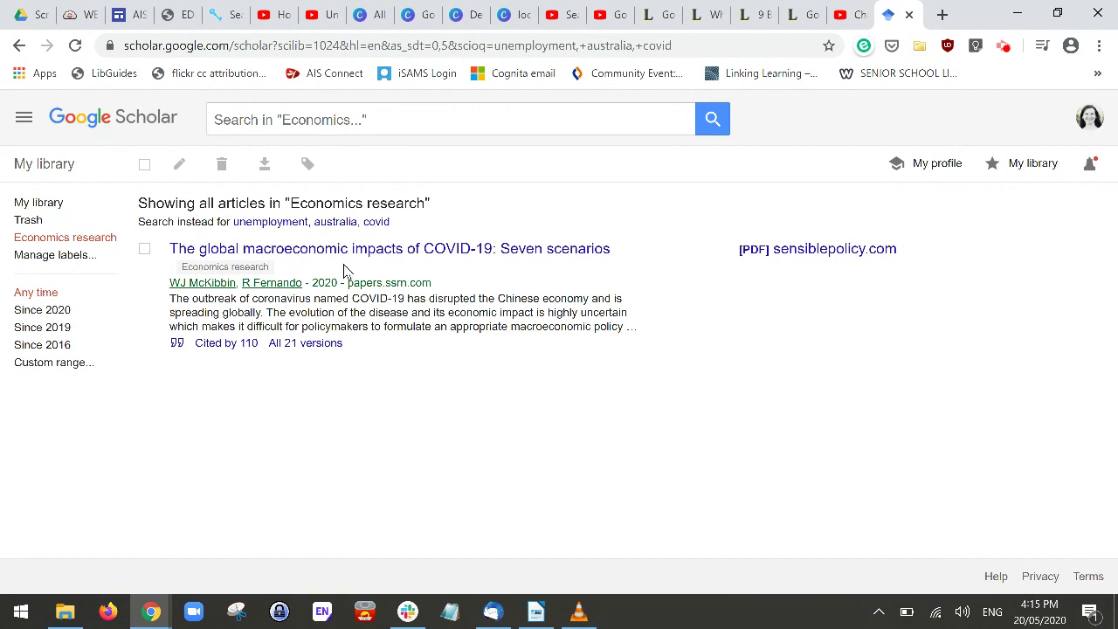
- Create a new 'Modern History' label in Manage labels, then return to the library
left_click(74, 259)
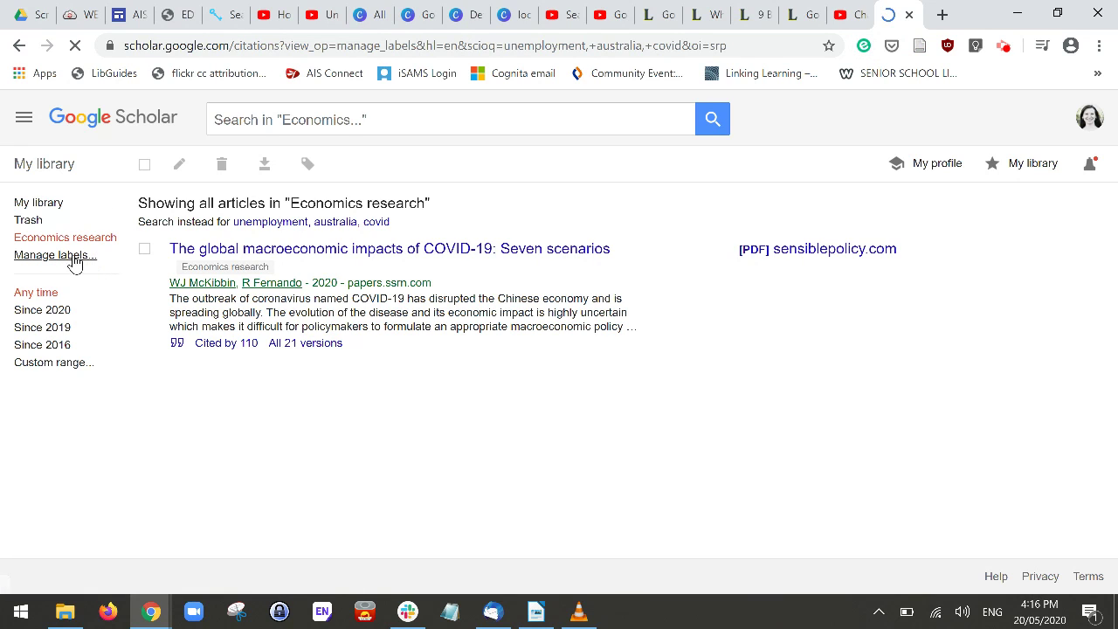
left_click(113, 178)
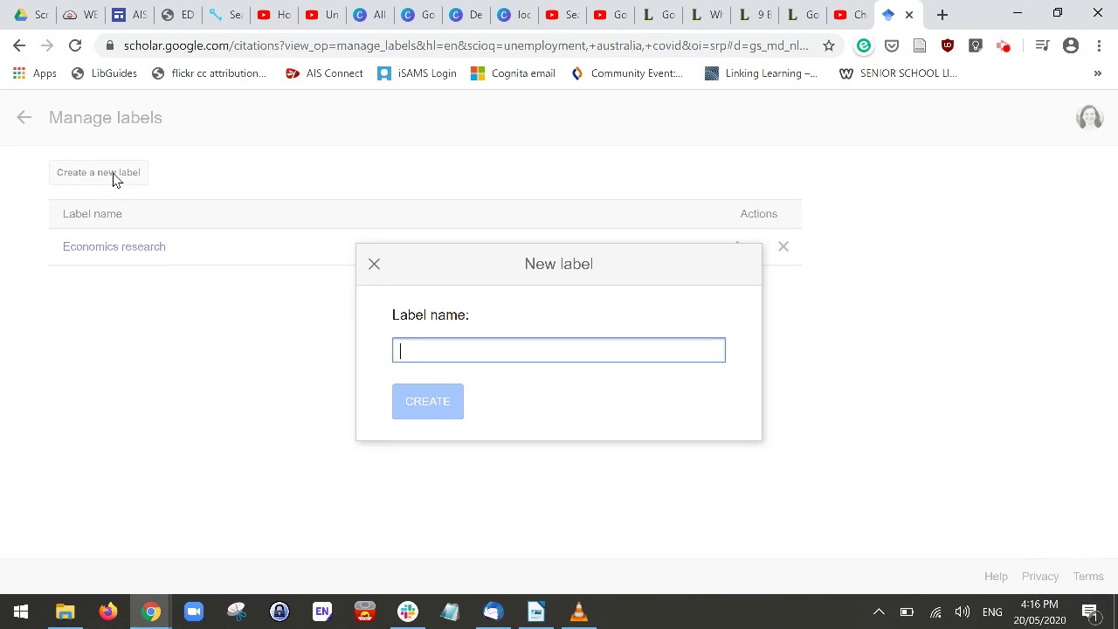
type("Modern History")
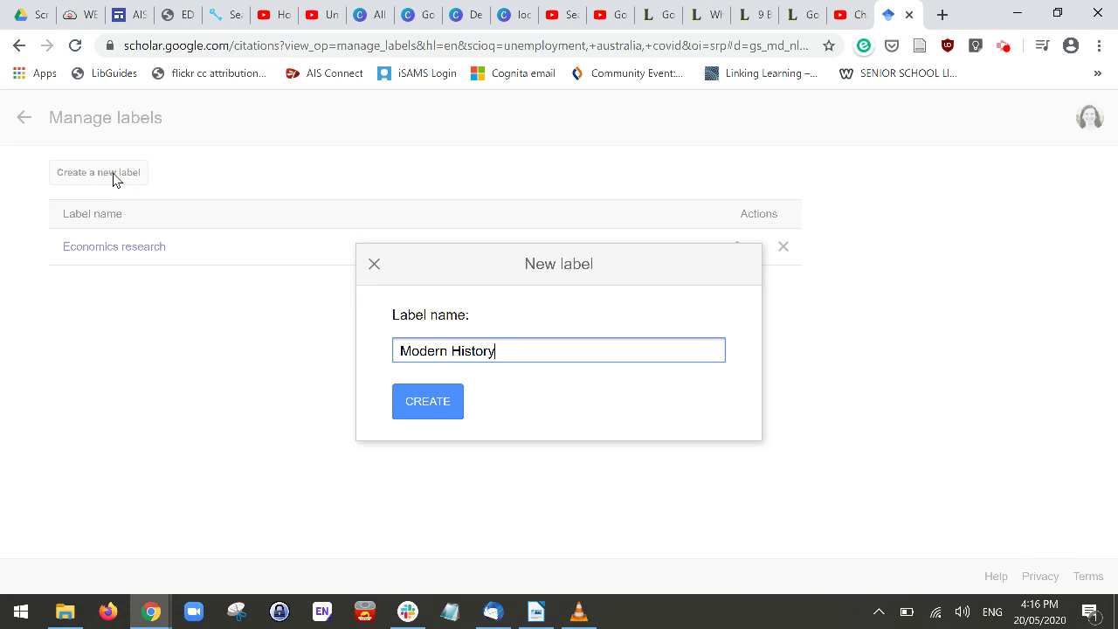
left_click(436, 404)
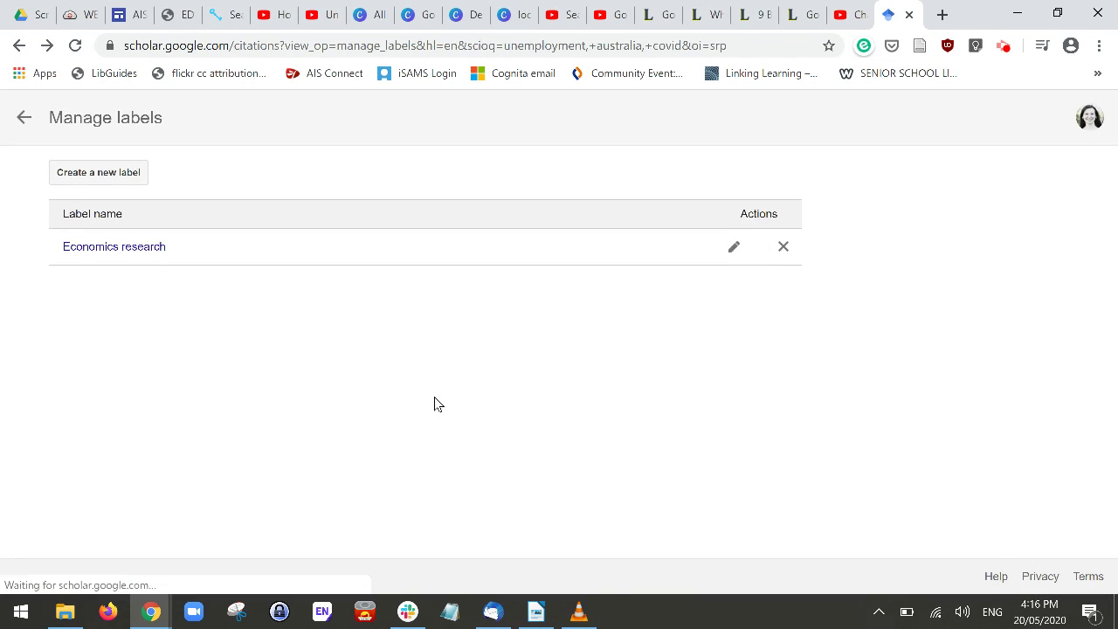
left_click(23, 117)
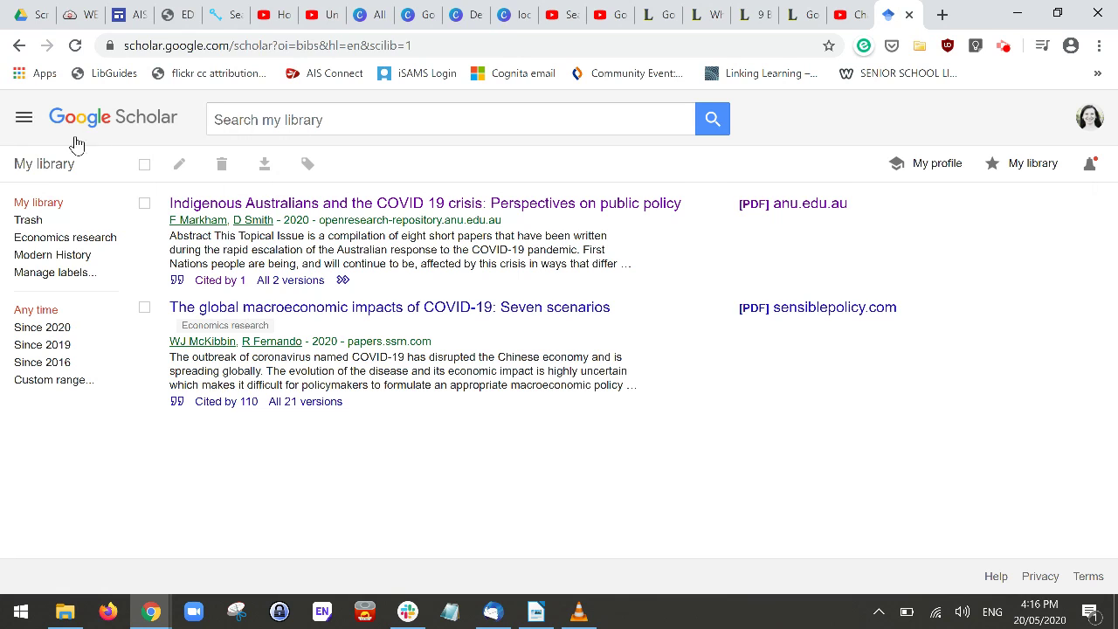
- From the Scholar home page, search for 'australian goverment'
left_click(100, 120)
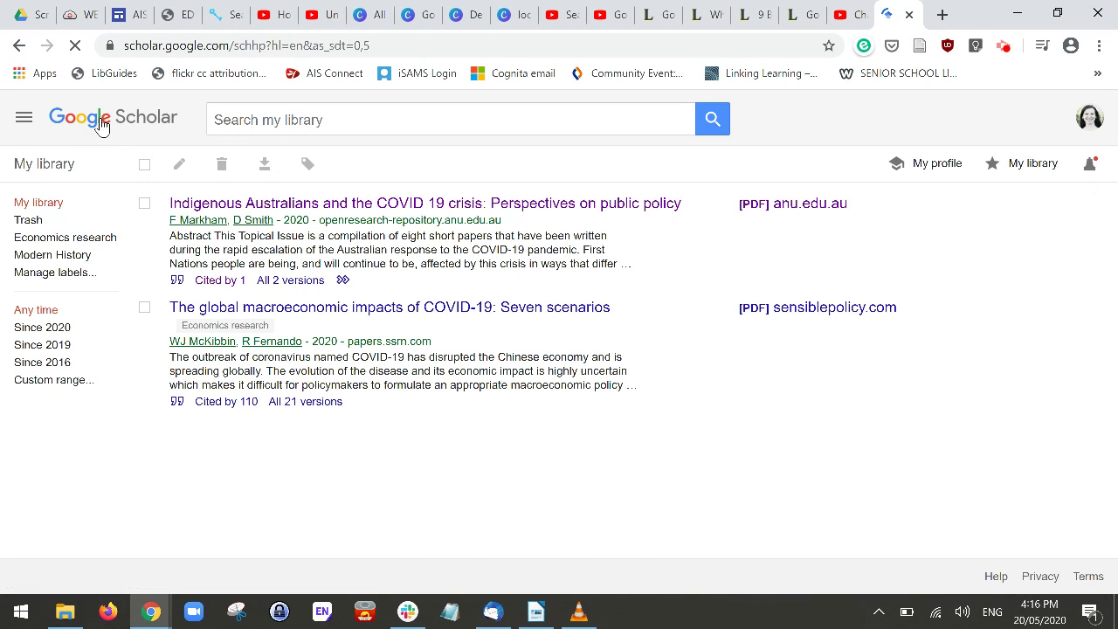
type("austa")
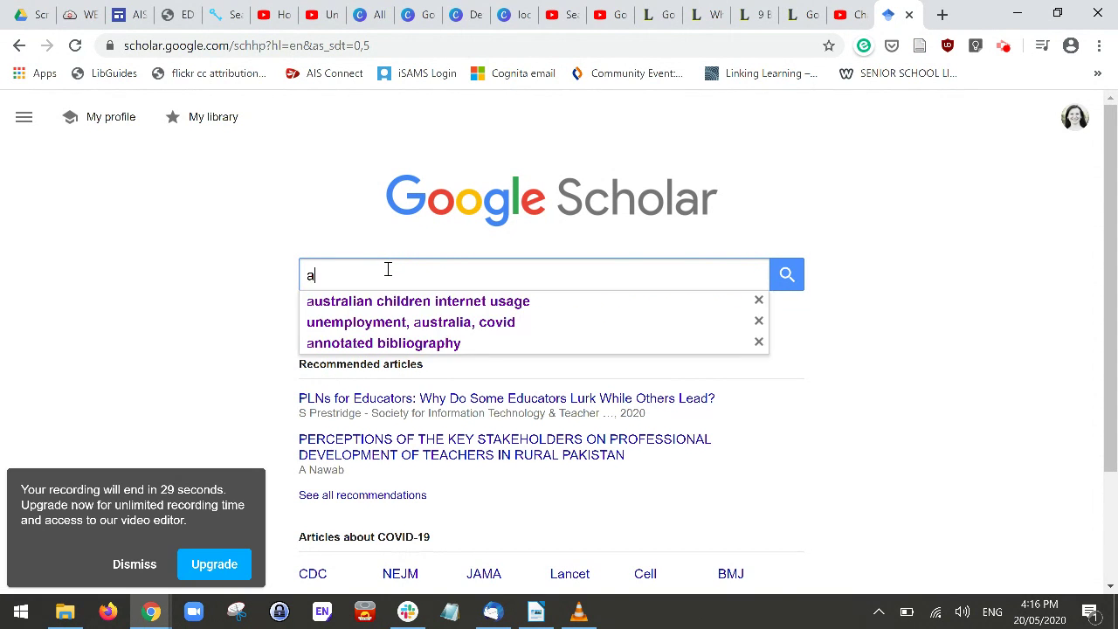
key("BackSpace")
type("ralian goverment")
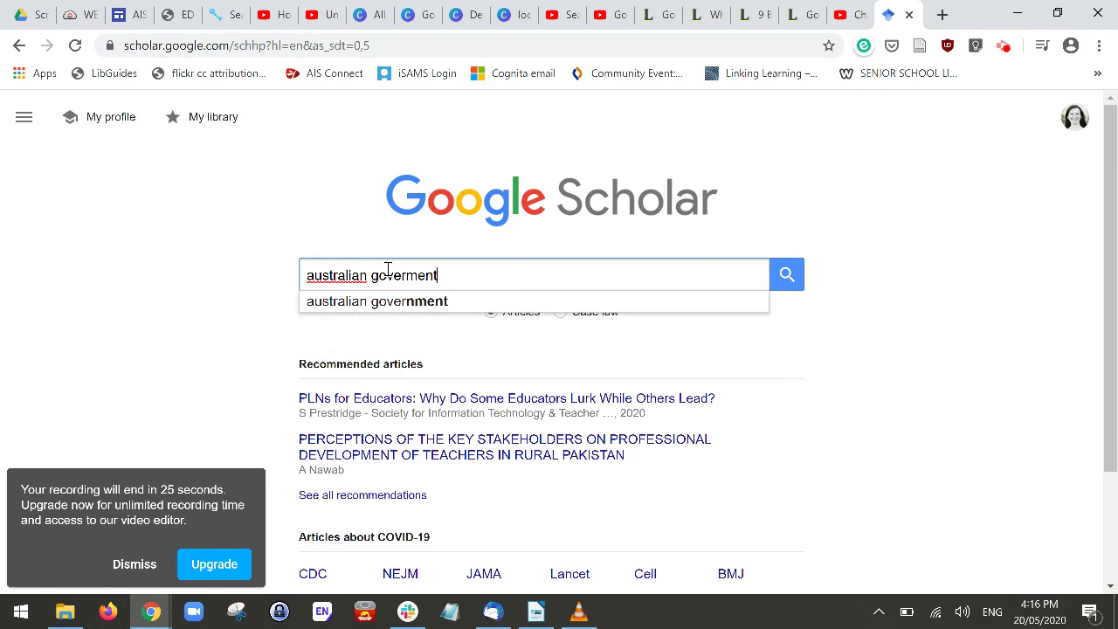
key("Return")
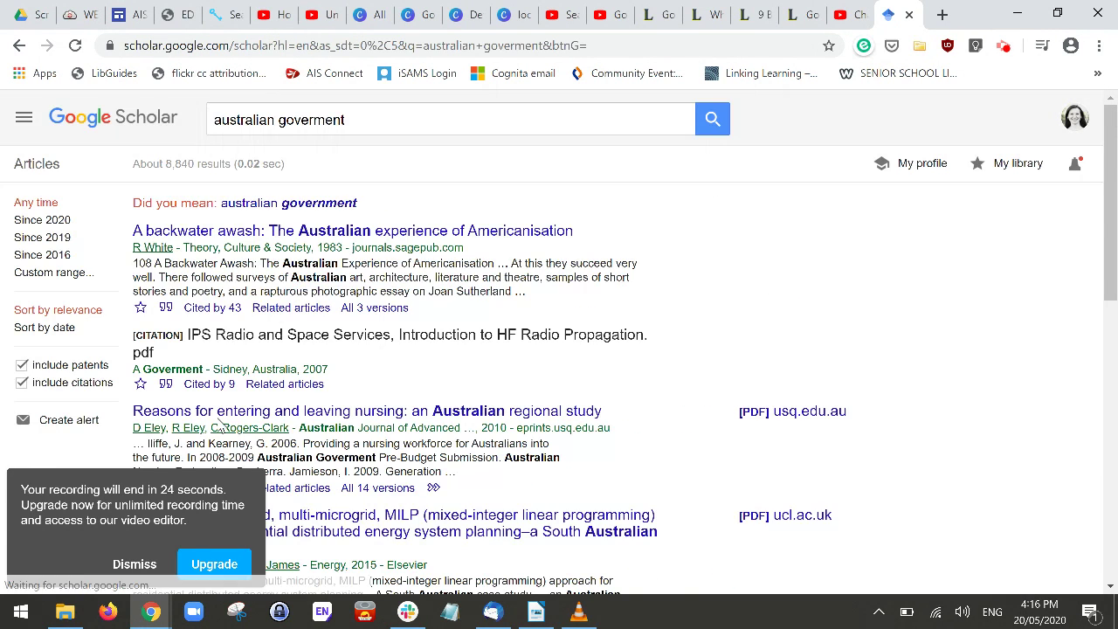
- Save 'A backwater awash' to the library and view My library's three articles
left_click(144, 566)
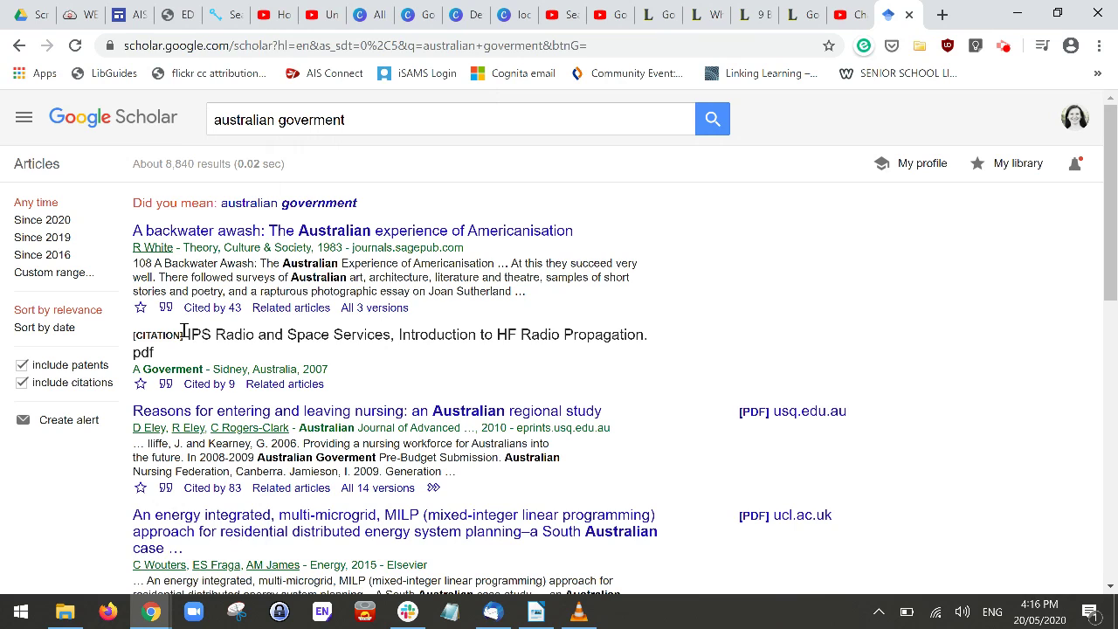
left_click(139, 307)
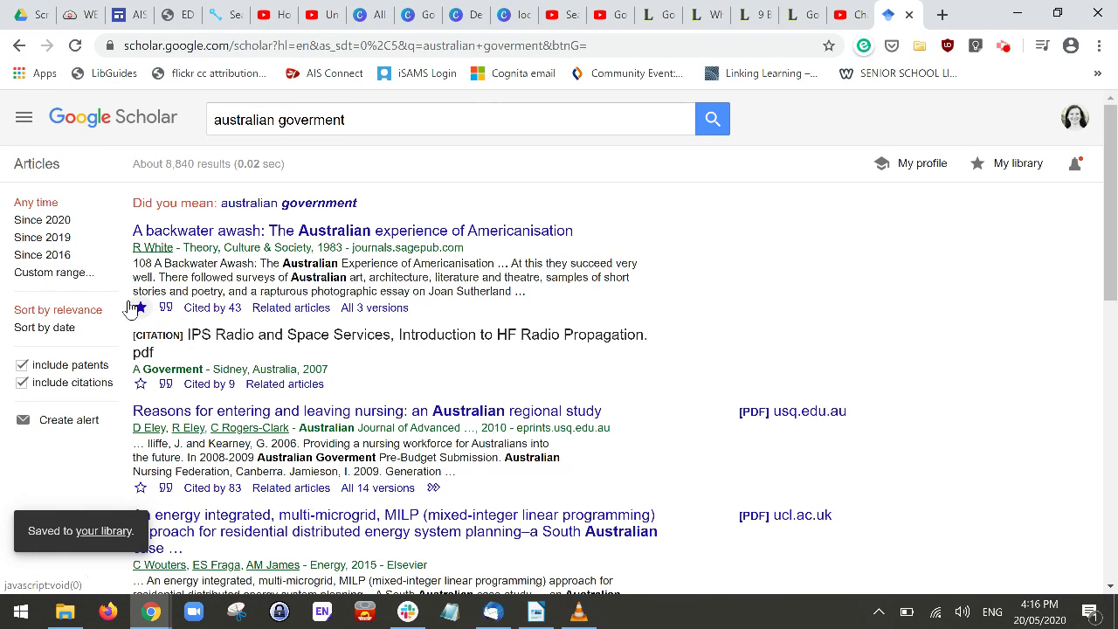
left_click(26, 119)
left_click(85, 330)
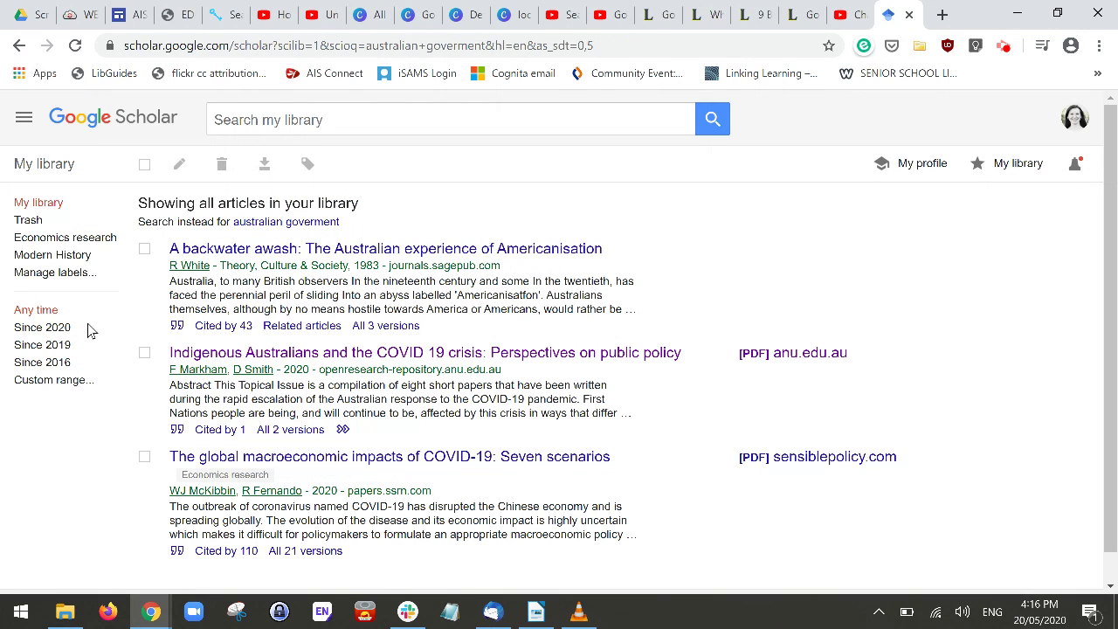
- Apply the Modern History label to 'A backwater awash' and show the Modern History list
left_click(145, 250)
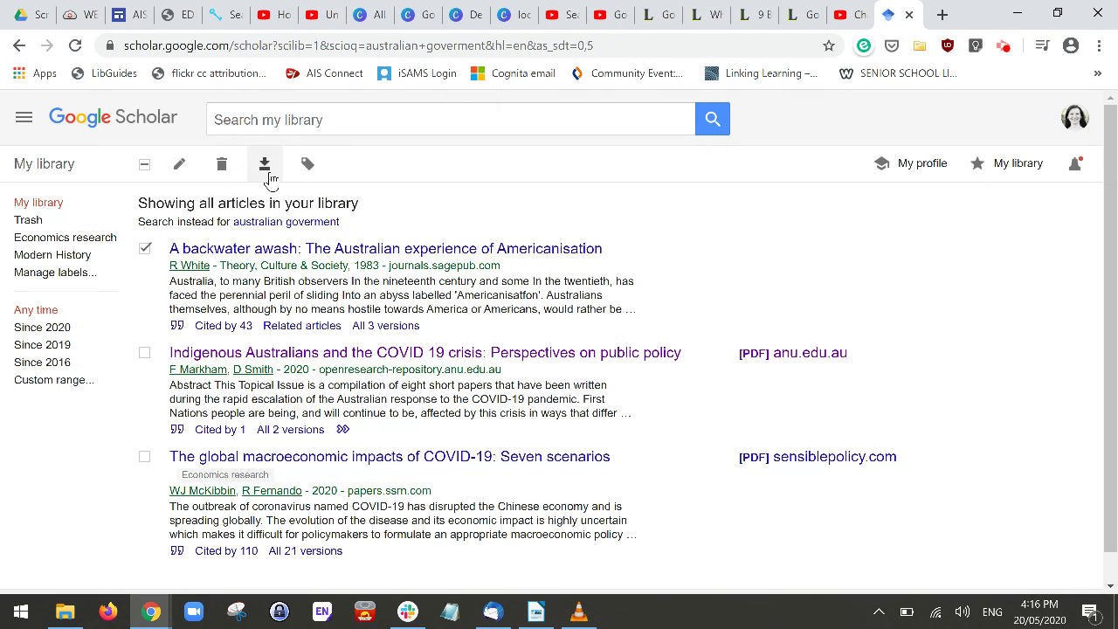
left_click(306, 164)
left_click(332, 252)
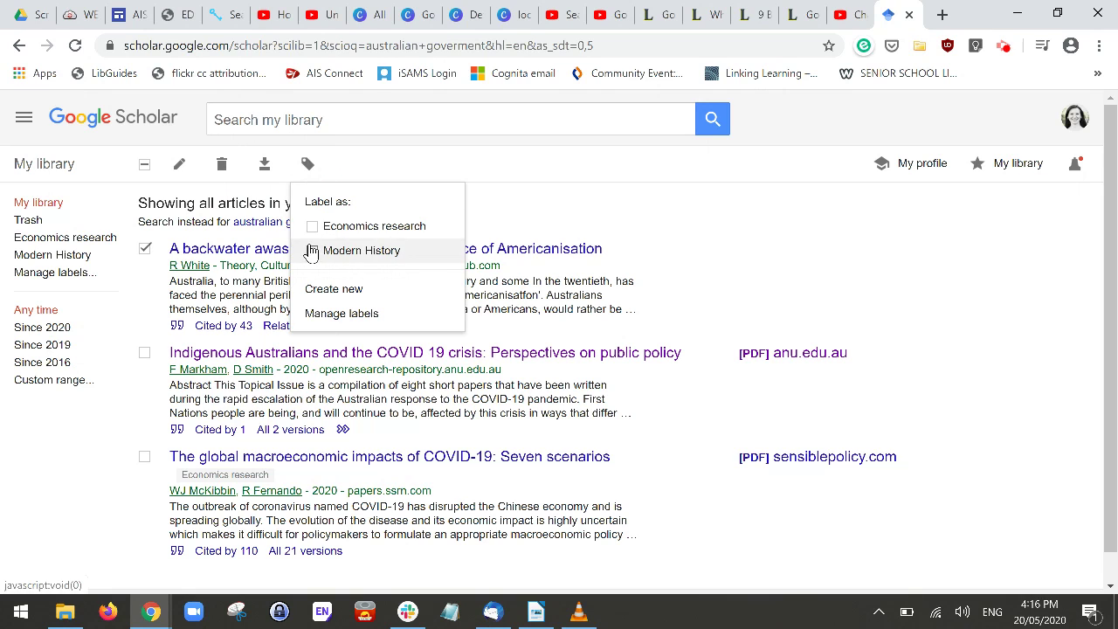
left_click(320, 292)
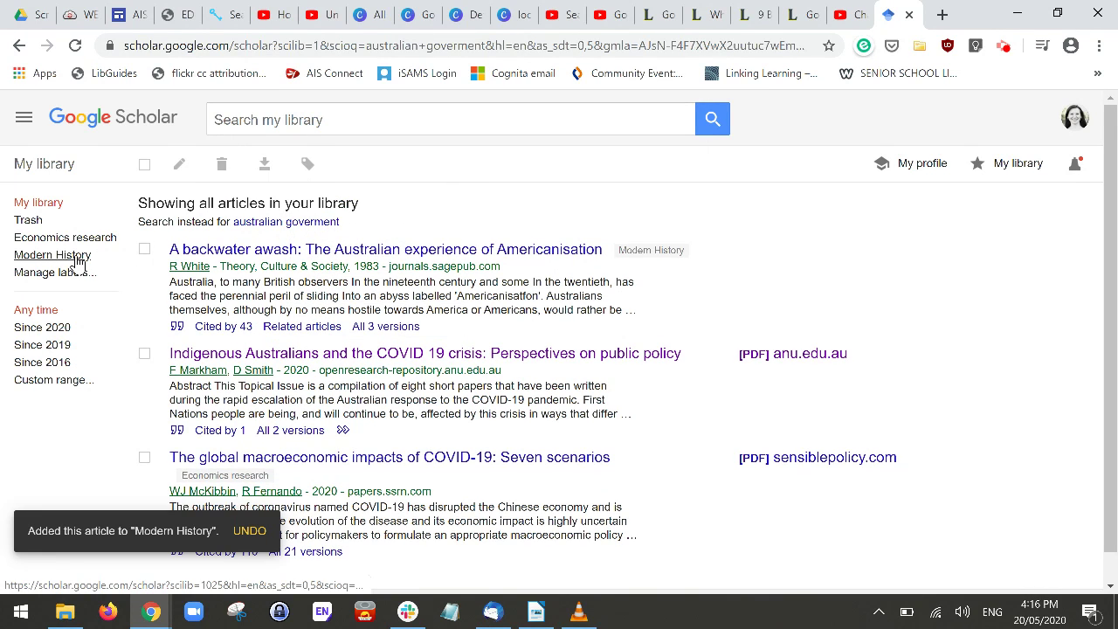
left_click(31, 258)
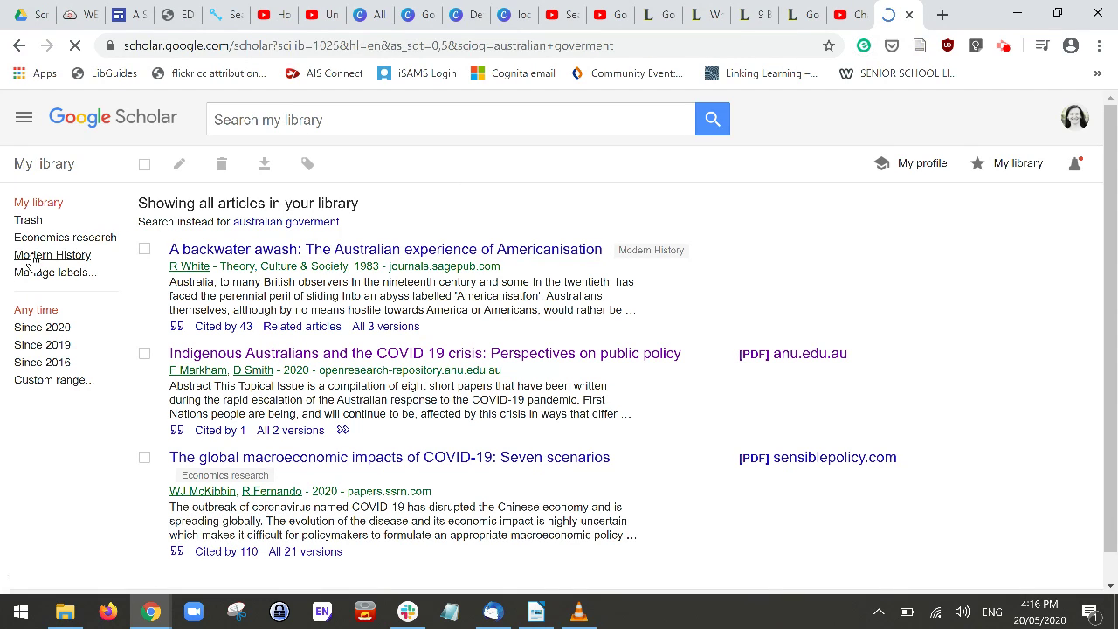